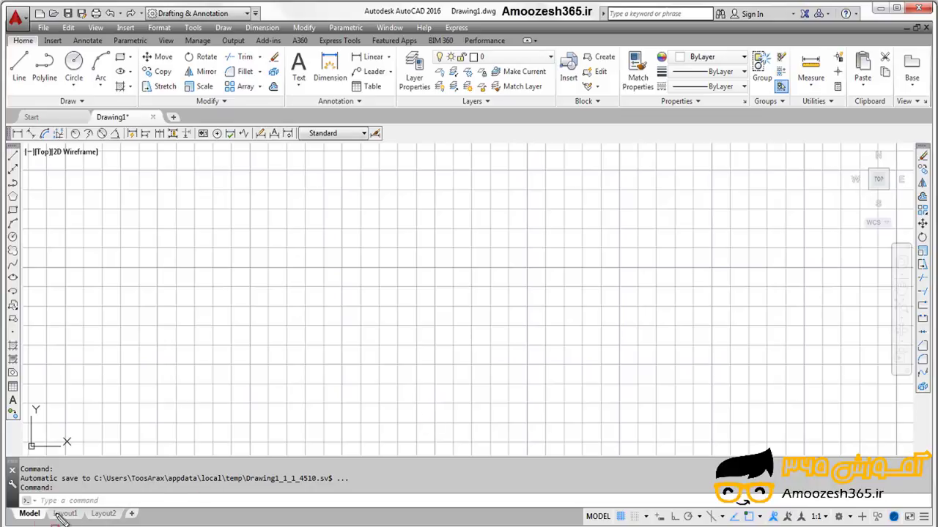
pyautogui.moveTo(10, 511)
pyautogui.mouseDown()
pyautogui.moveTo(29, 520)
pyautogui.moveTo(857, 516)
pyautogui.moveTo(933, 524)
pyautogui.mouseUp()
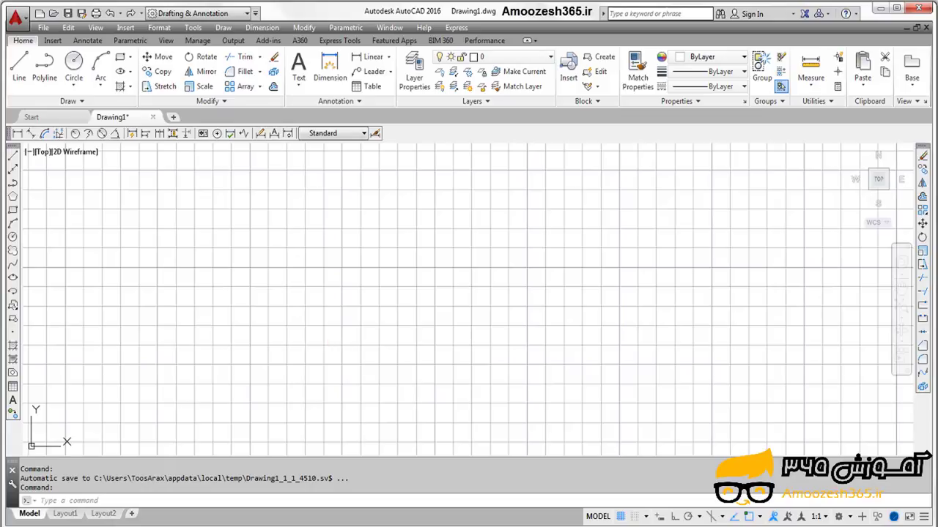
pyautogui.moveTo(9, 508)
pyautogui.mouseDown()
pyautogui.moveTo(27, 518)
pyautogui.moveTo(123, 518)
pyautogui.mouseUp()
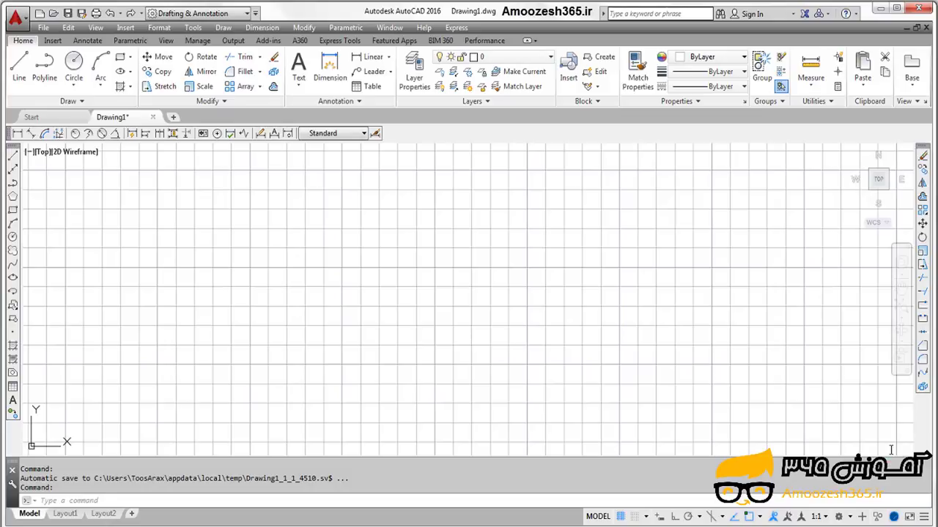
# Step: Add the Coordinates display to the status bar and close its customization list
pyautogui.click(925, 517)
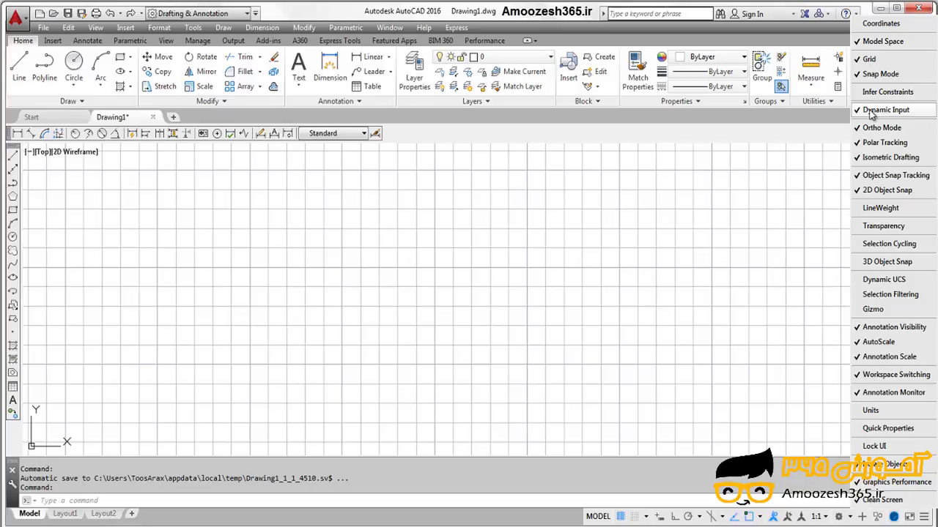
pyautogui.click(861, 26)
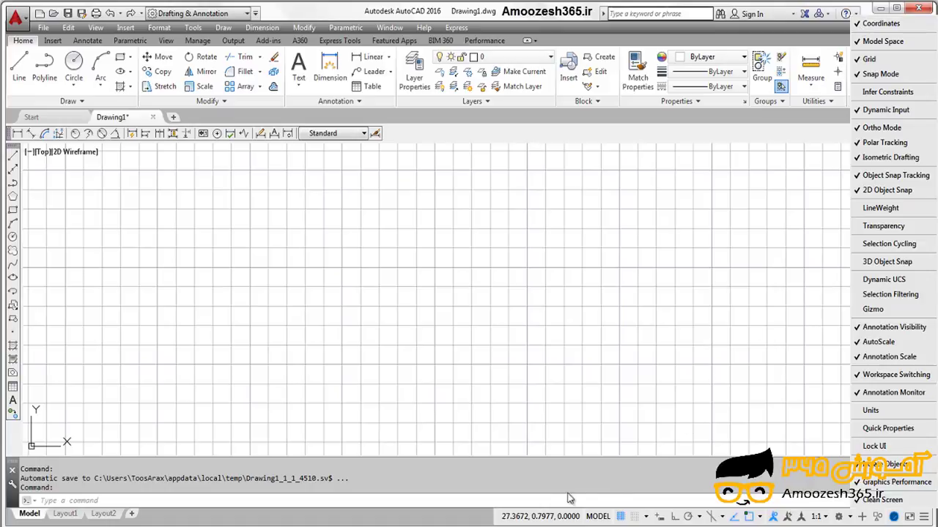
pyautogui.click(468, 523)
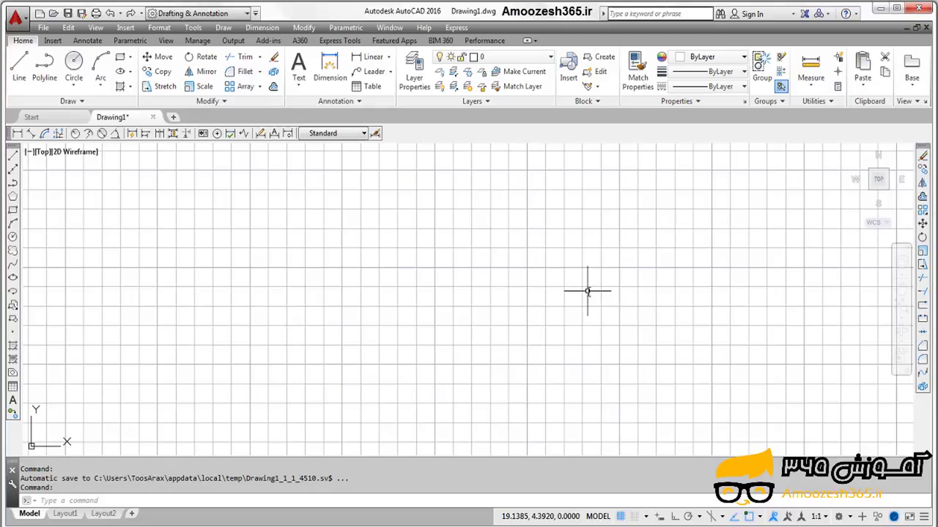
pyautogui.click(925, 518)
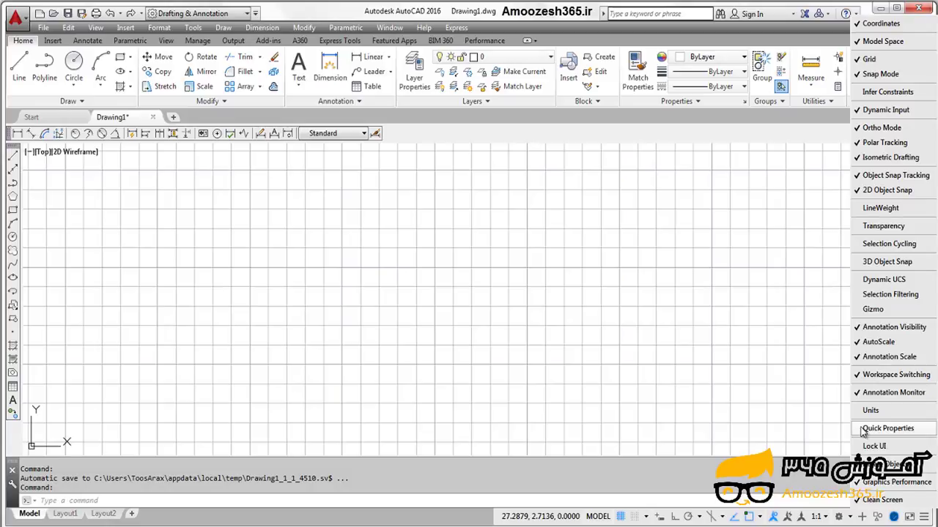
pyautogui.click(406, 522)
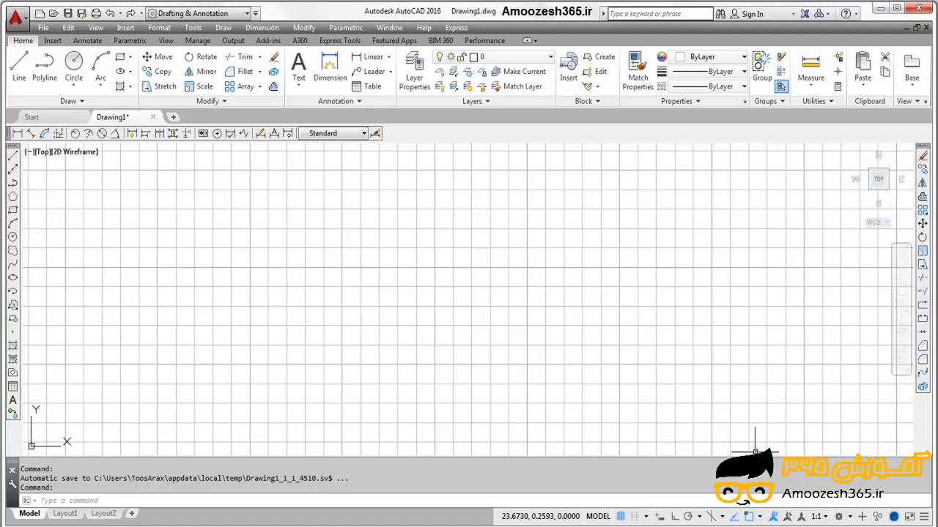
# Step: Turn off annotation visibility, 2D object snap, object snap tracking and the drawing grid
pyautogui.click(774, 517)
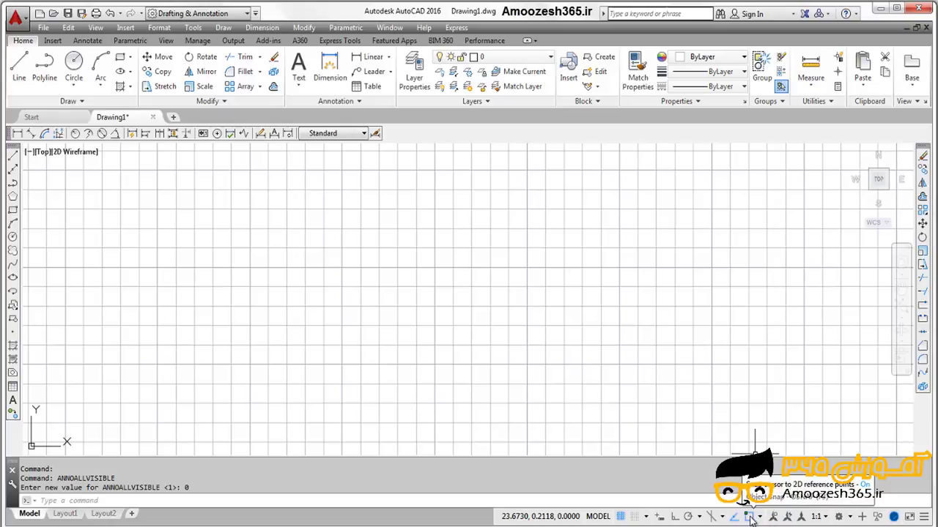
pyautogui.click(748, 517)
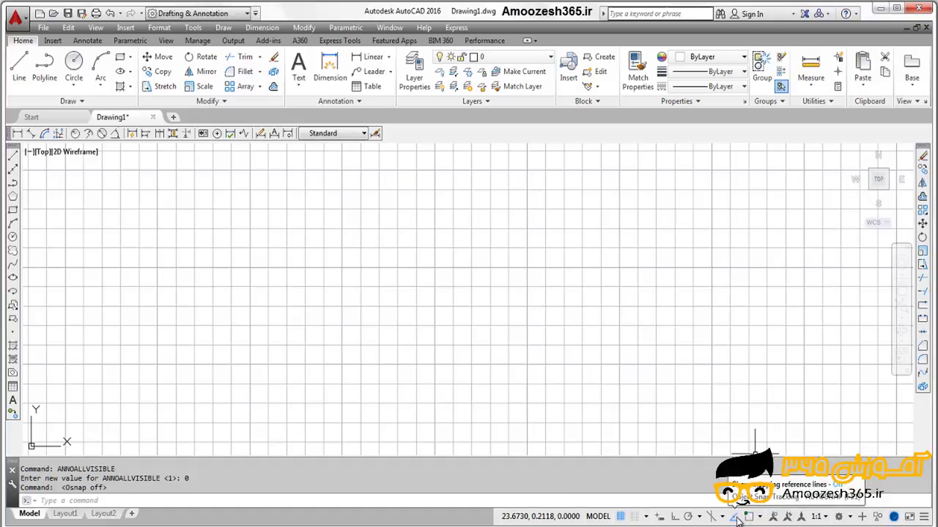
pyautogui.click(736, 517)
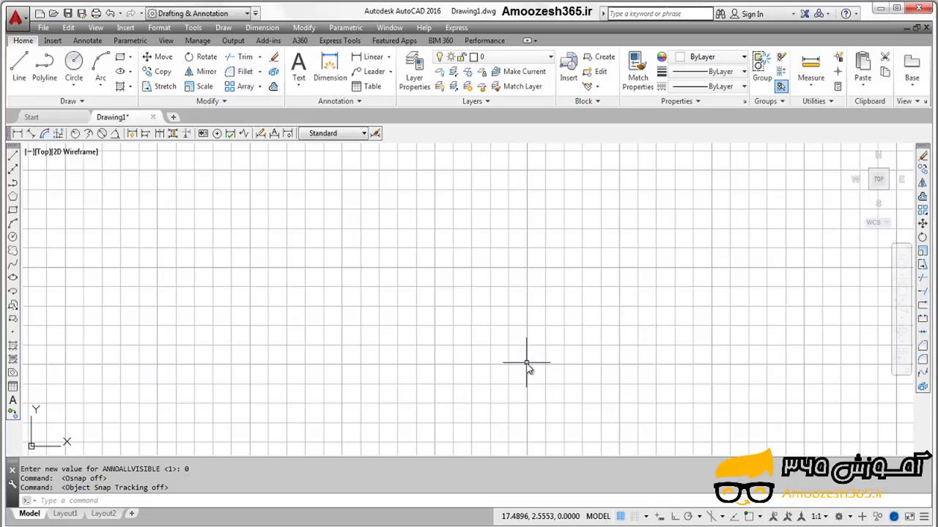
pyautogui.click(620, 517)
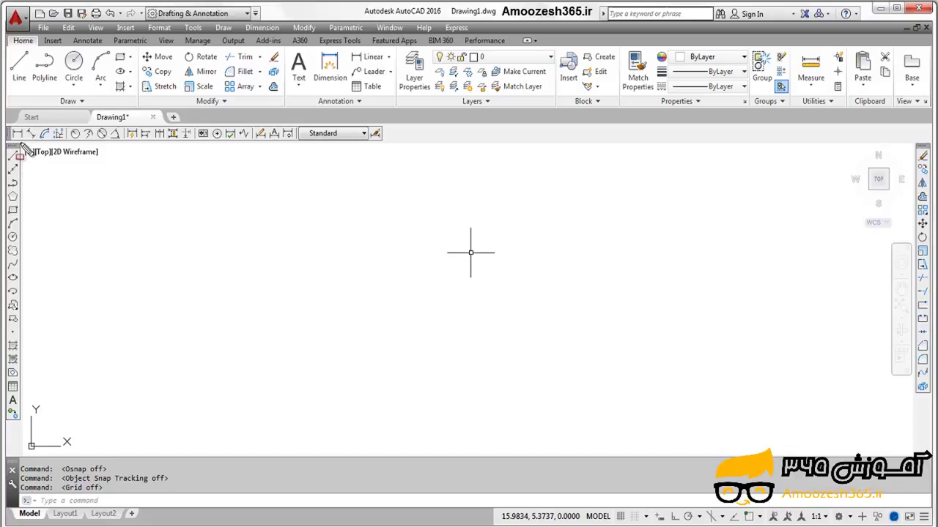
pyautogui.moveTo(21, 144)
pyautogui.mouseDown()
pyautogui.moveTo(133, 216)
pyautogui.moveTo(522, 353)
pyautogui.moveTo(929, 456)
pyautogui.mouseUp()
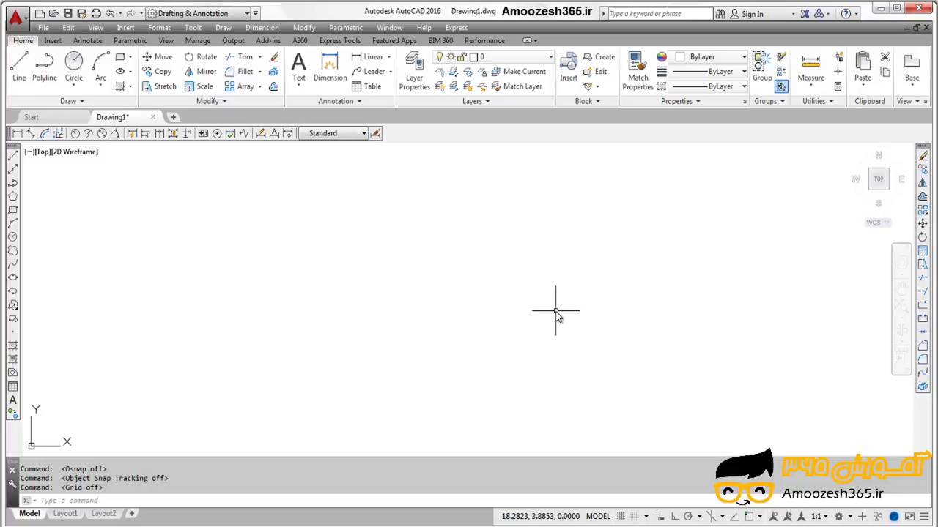
# Step: Examine the command history of Drawing1.dwg in the separate text window back to the session's earliest entries, and close the window
pyautogui.press('F2')
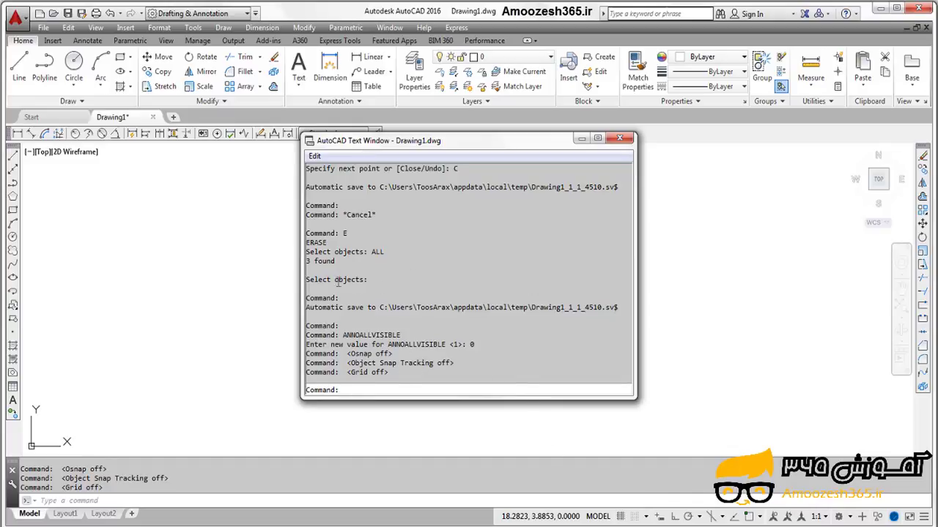
pyautogui.scroll(1, 403, 266)
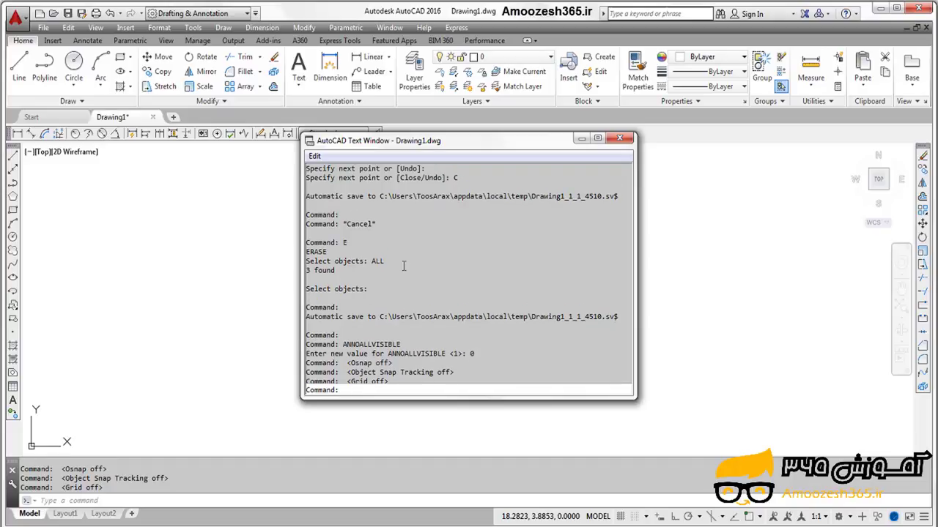
pyautogui.scroll(5, 403, 266)
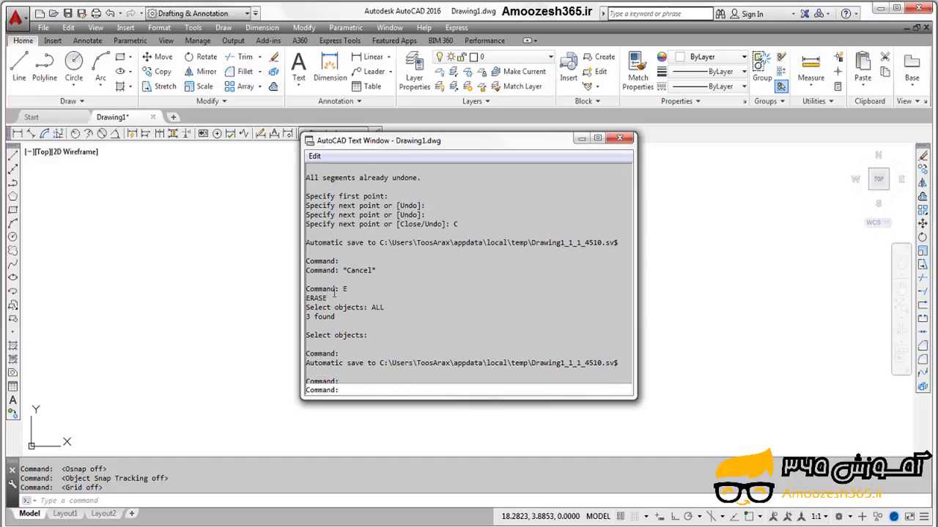
pyautogui.scroll(10, 335, 291)
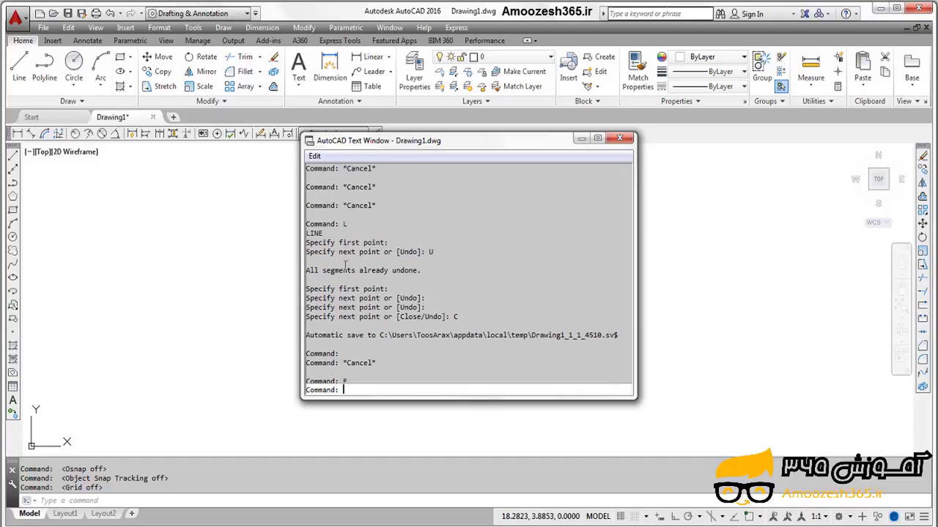
pyautogui.scroll(15, 345, 265)
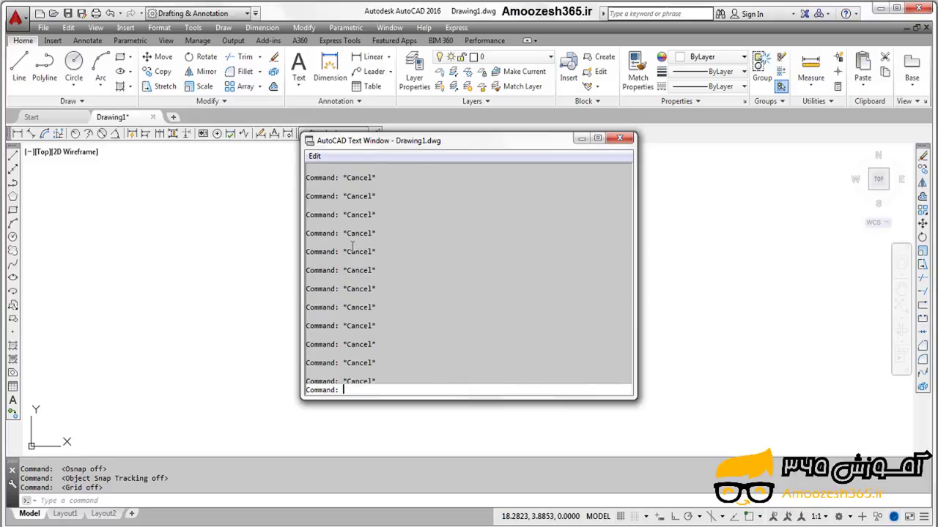
pyautogui.scroll(10, 352, 247)
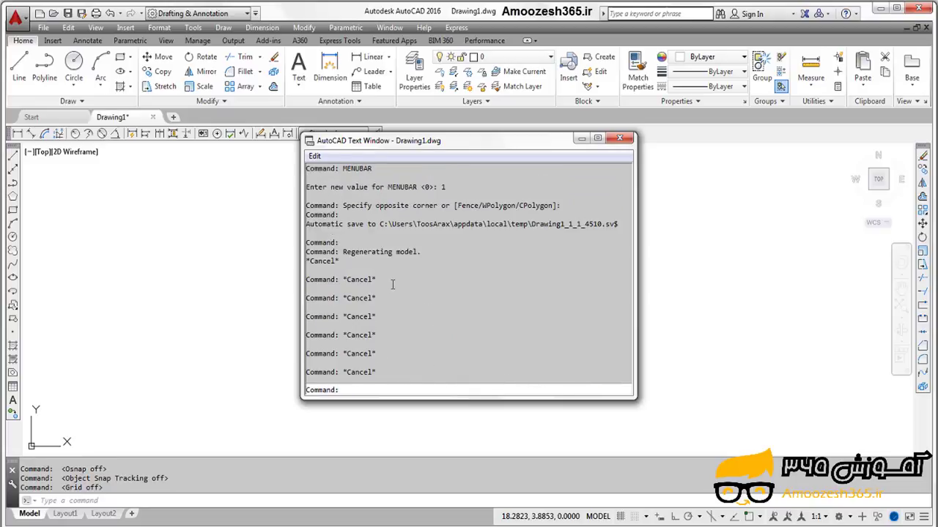
pyautogui.scroll(2, 381, 257)
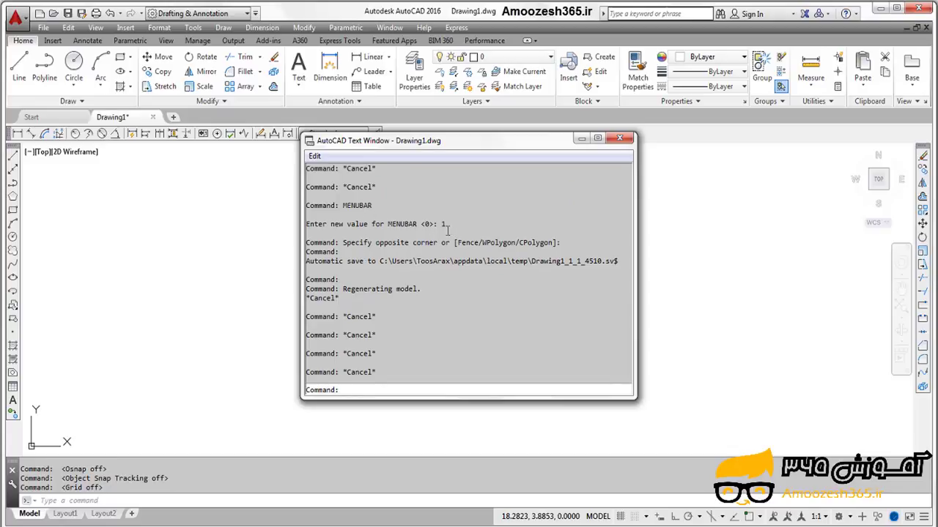
pyautogui.scroll(10, 380, 286)
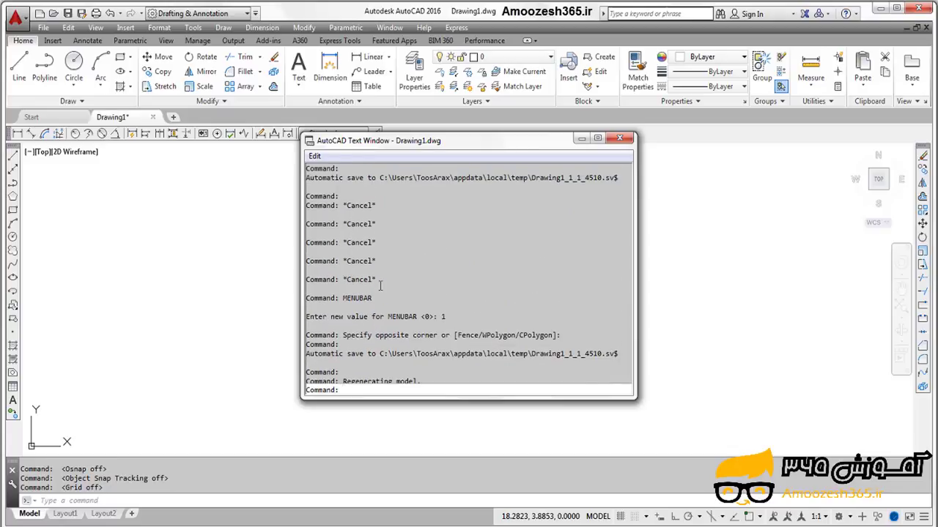
pyautogui.scroll(5, 380, 286)
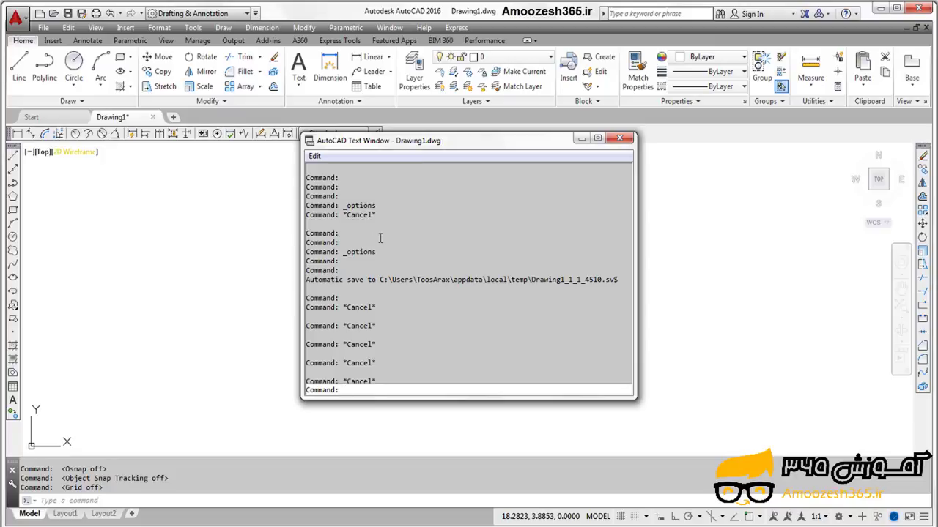
pyautogui.scroll(2, 381, 238)
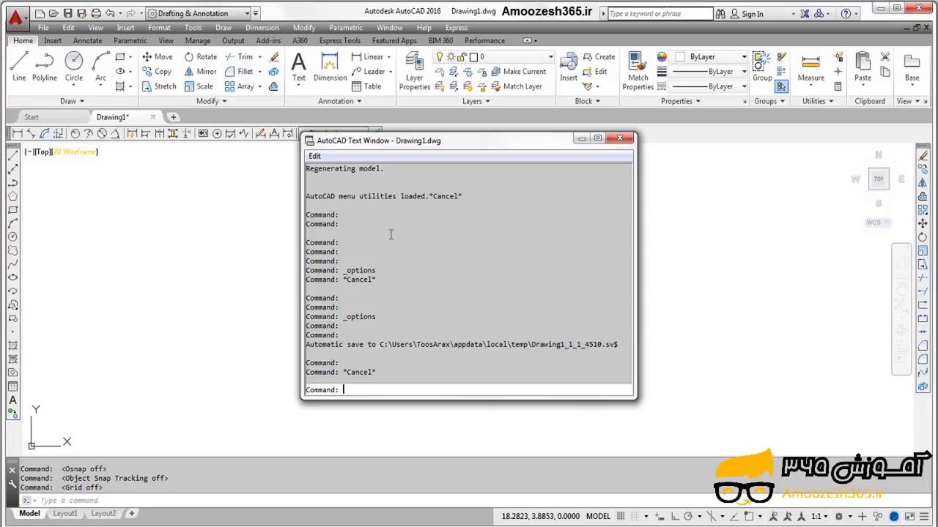
pyautogui.press('Escape')
pyautogui.press('Escape')
pyautogui.scroll(-6, 414, 241)
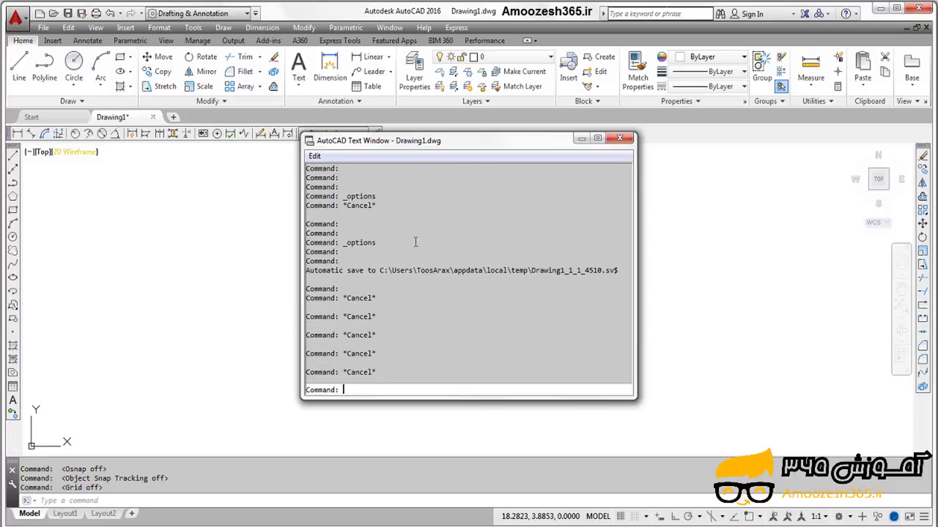
pyautogui.scroll(-10, 414, 242)
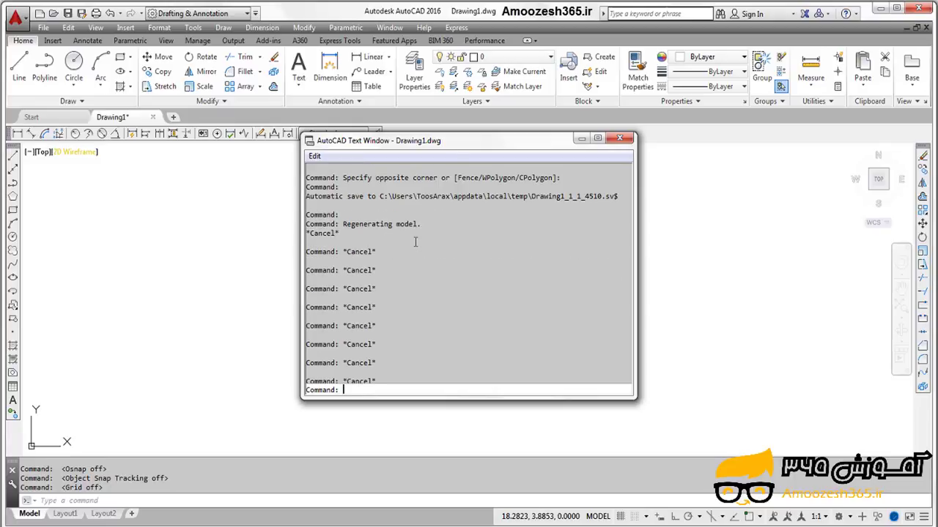
pyautogui.press('Escape')
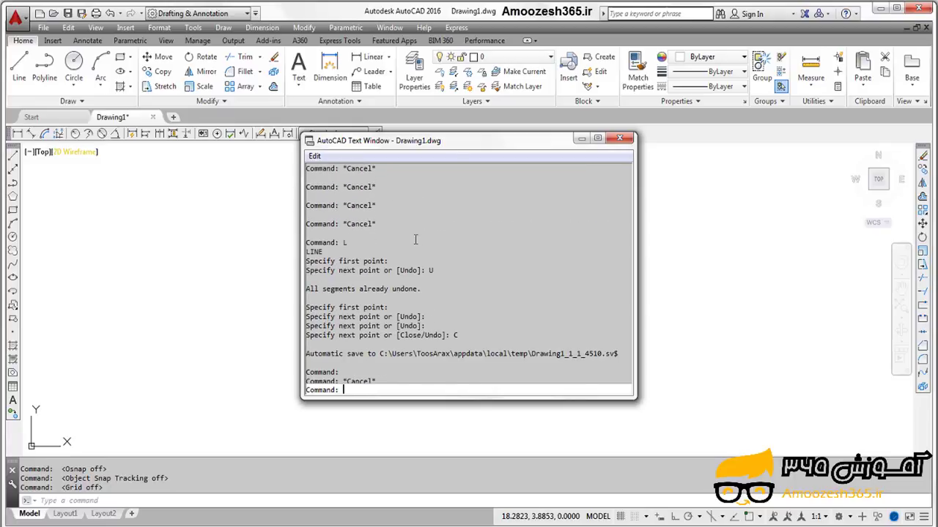
pyautogui.scroll(-6, 414, 239)
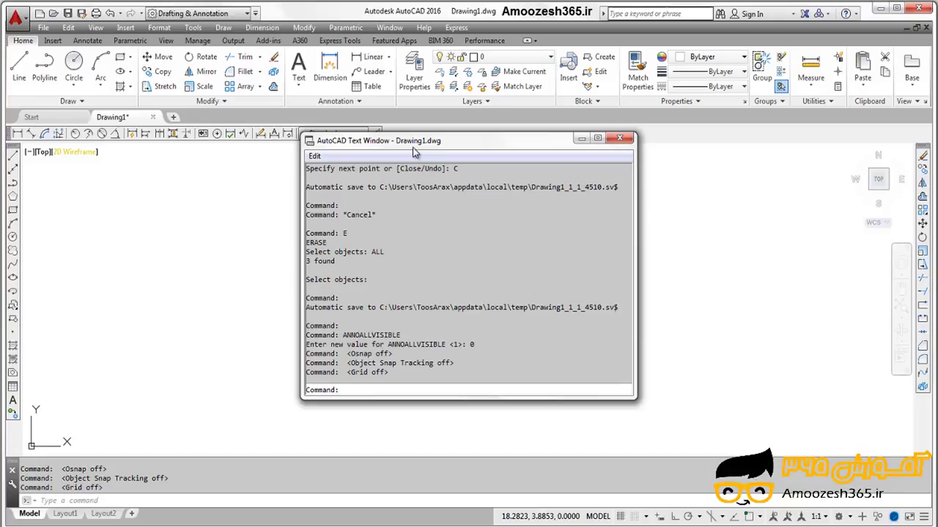
pyautogui.click(626, 140)
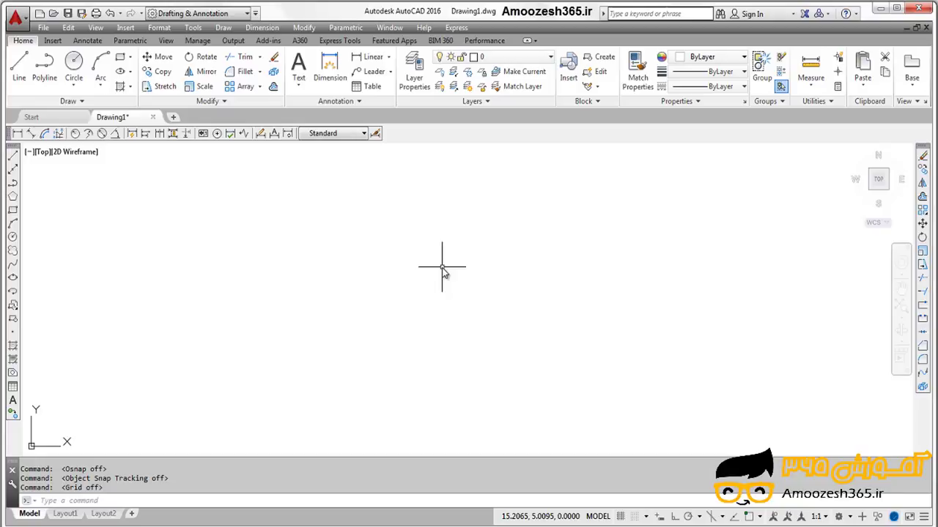
pyautogui.press('Escape')
pyautogui.press('Escape')
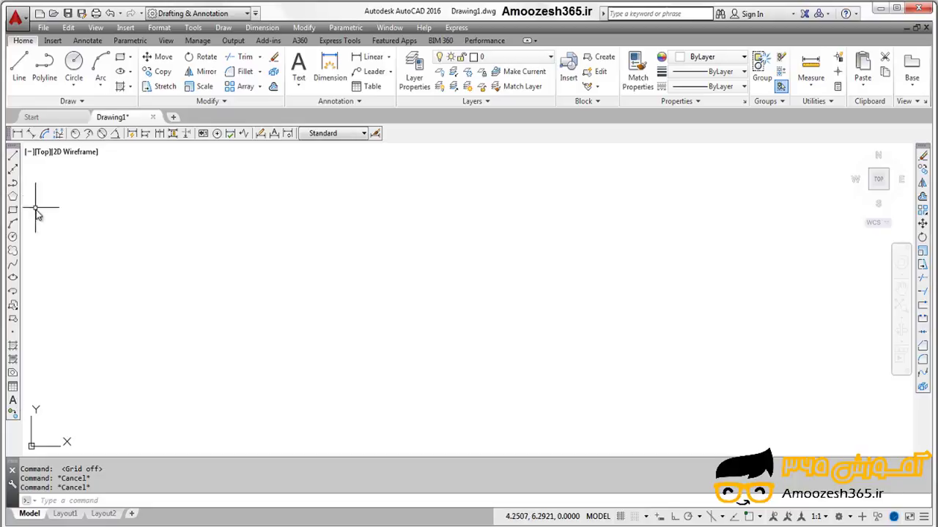
pyautogui.click(12, 156)
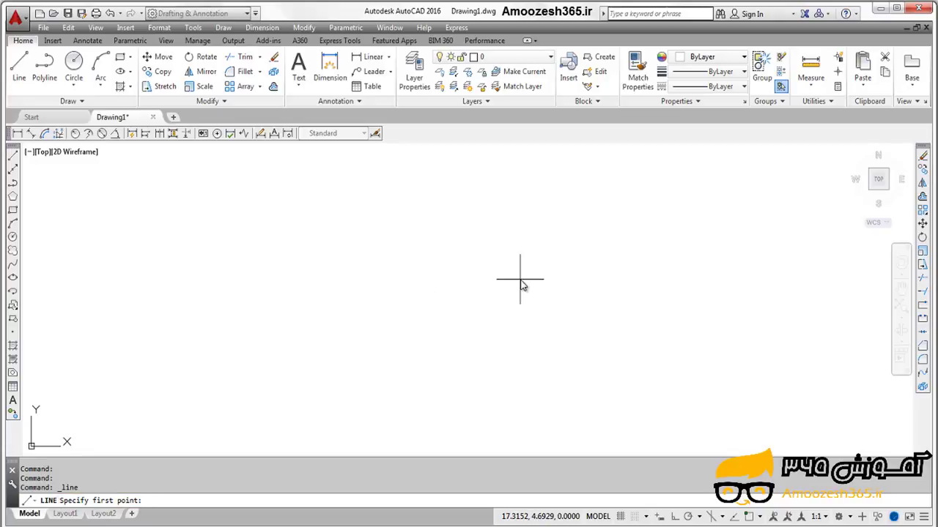
pyautogui.press('Escape')
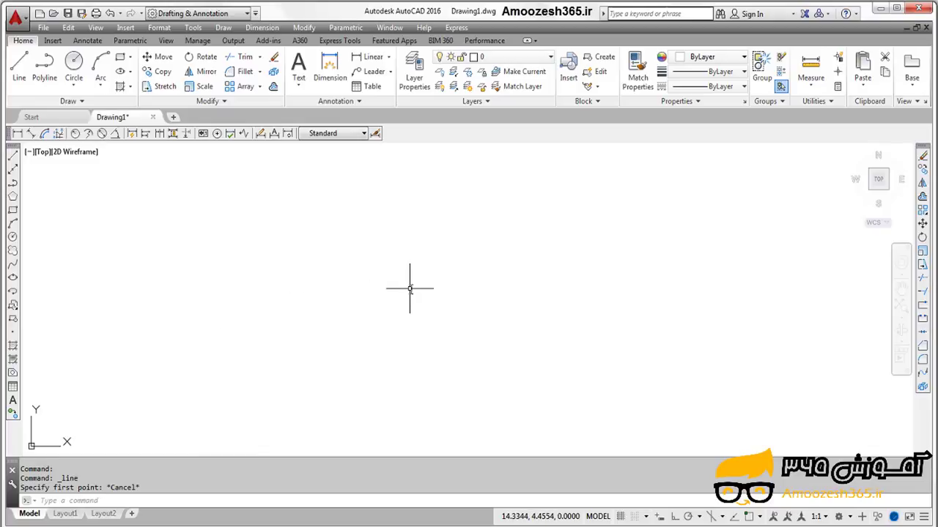
pyautogui.click(923, 157)
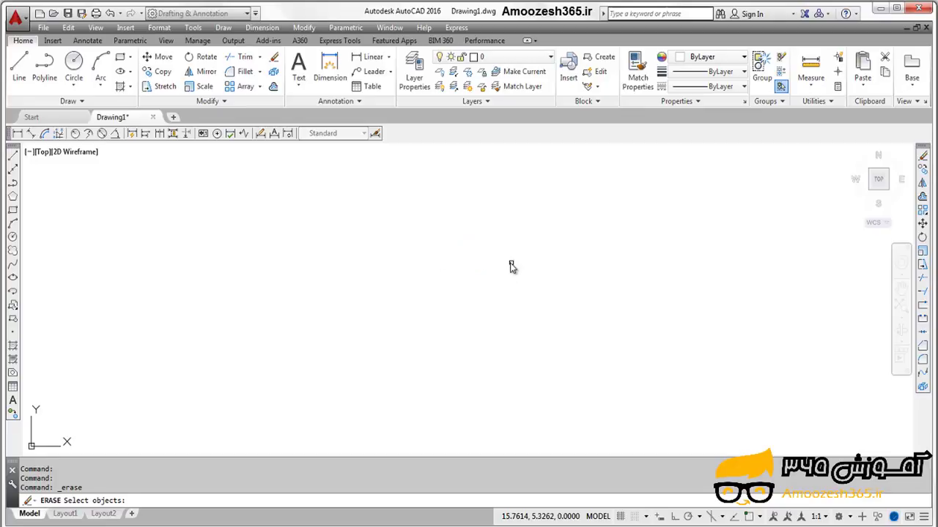
pyautogui.press('Escape')
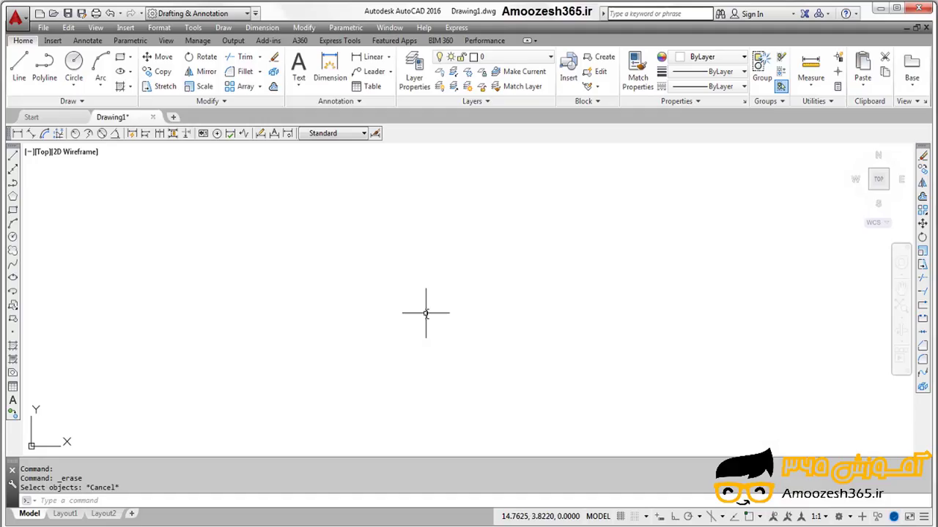
pyautogui.click(13, 161)
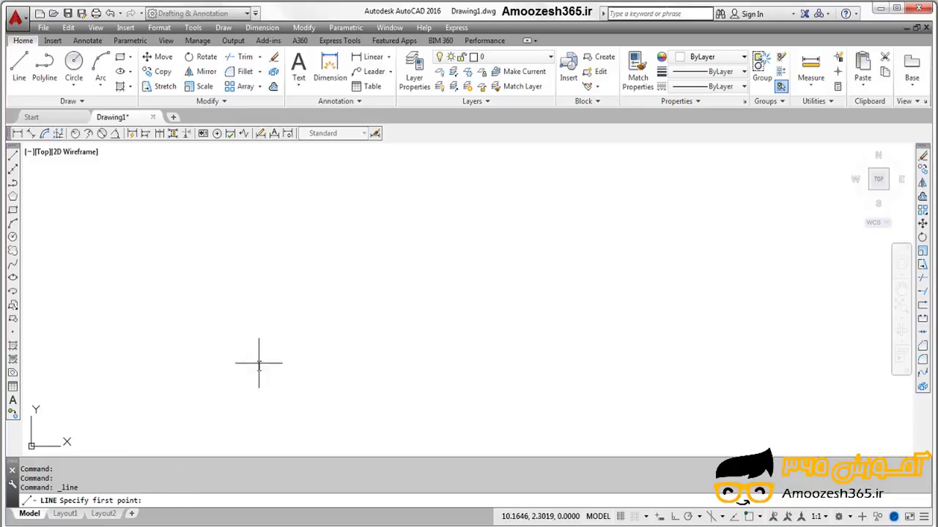
pyautogui.press('Escape')
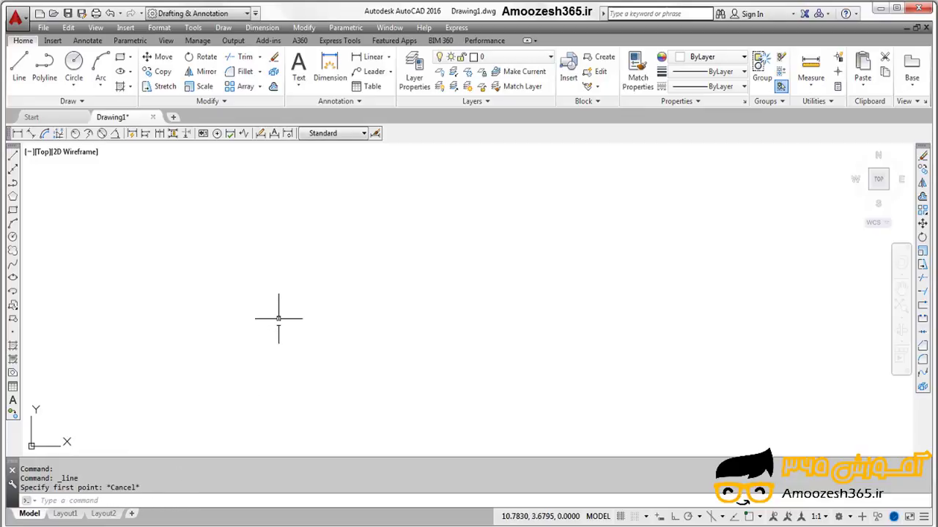
# Step: Check the list of available toolbars without changing it, and turn on the drawing grid
pyautogui.rightClick(13, 161)
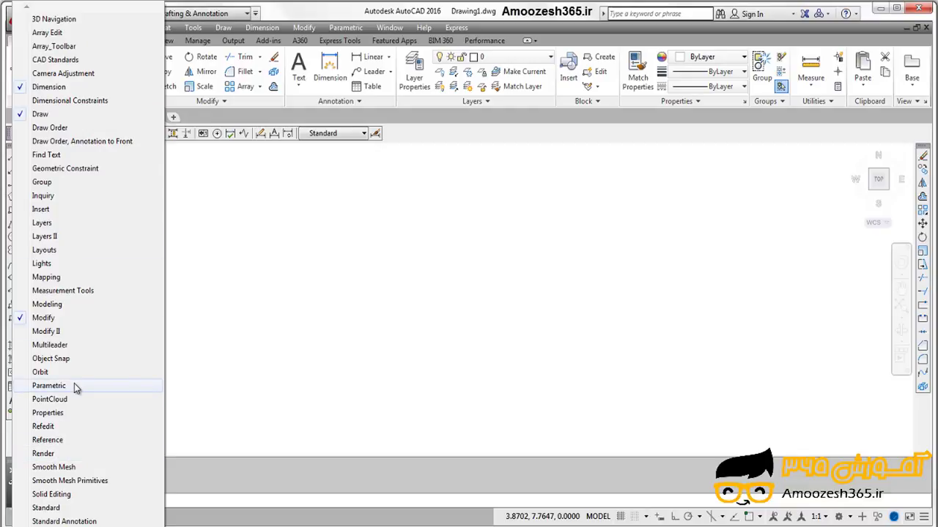
pyautogui.press('Escape')
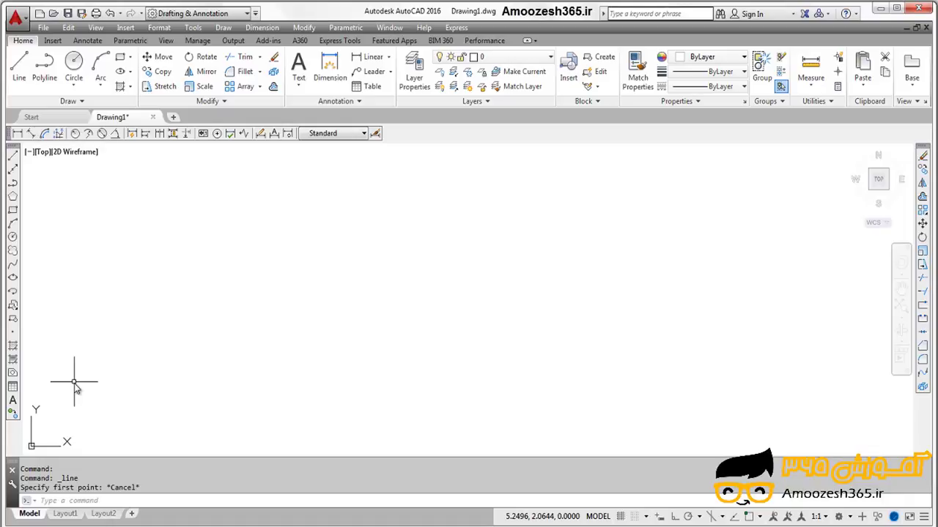
pyautogui.click(621, 516)
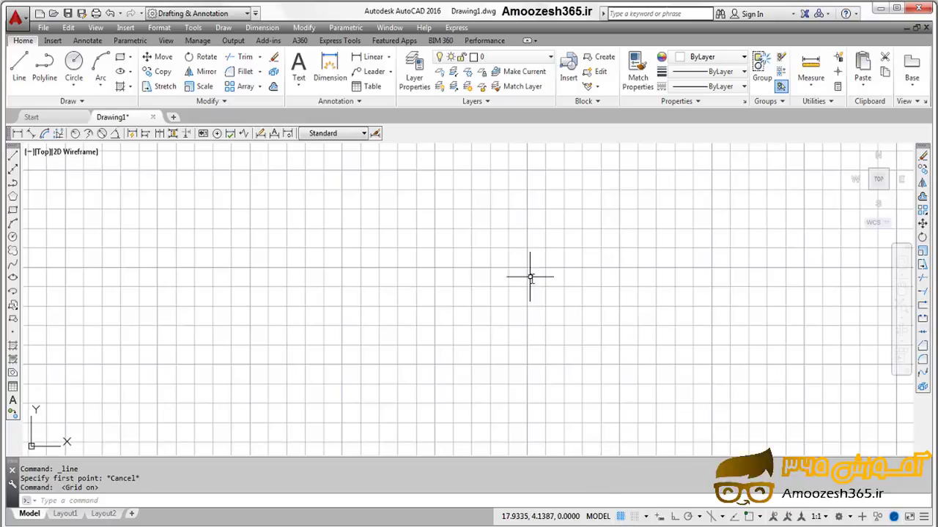
# Step: Zoom repeatedly in and out on the drawing area to examine how the grid spacing adapts
pyautogui.scroll(5, 469, 246)
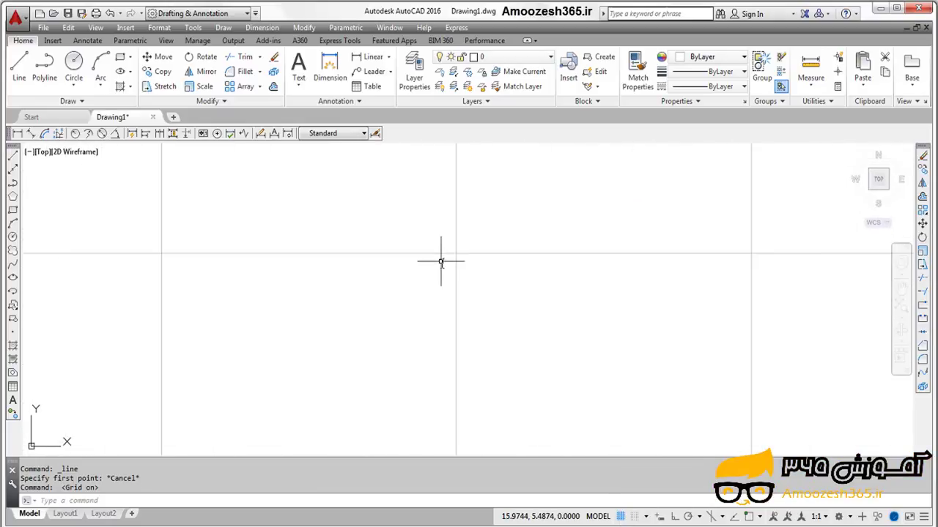
pyautogui.scroll(-4, 440, 264)
pyautogui.scroll(4, 440, 268)
pyautogui.scroll(-4, 440, 269)
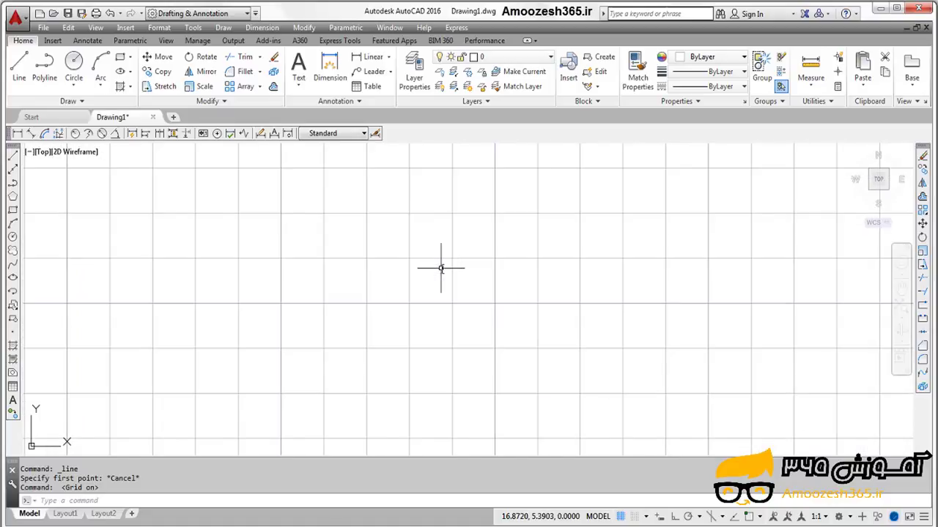
pyautogui.scroll(4, 440, 268)
pyautogui.scroll(3, 440, 268)
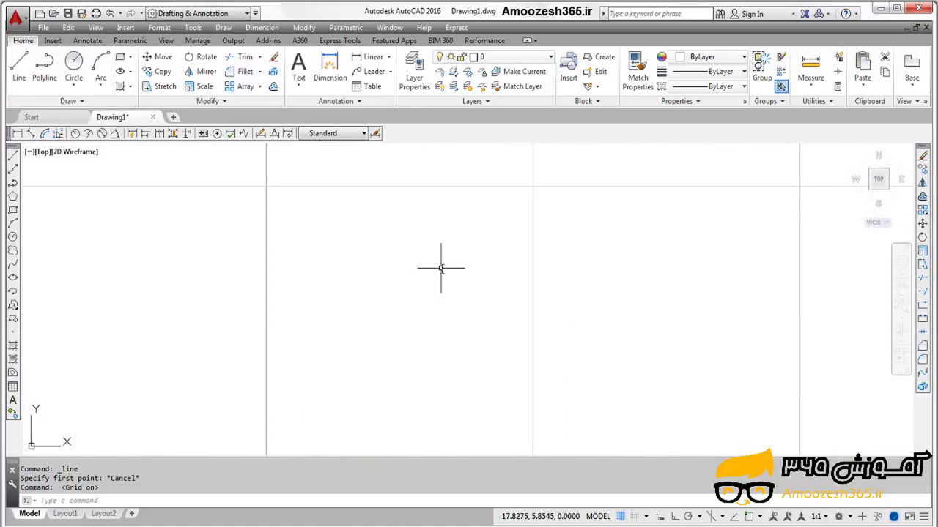
pyautogui.scroll(-4, 440, 268)
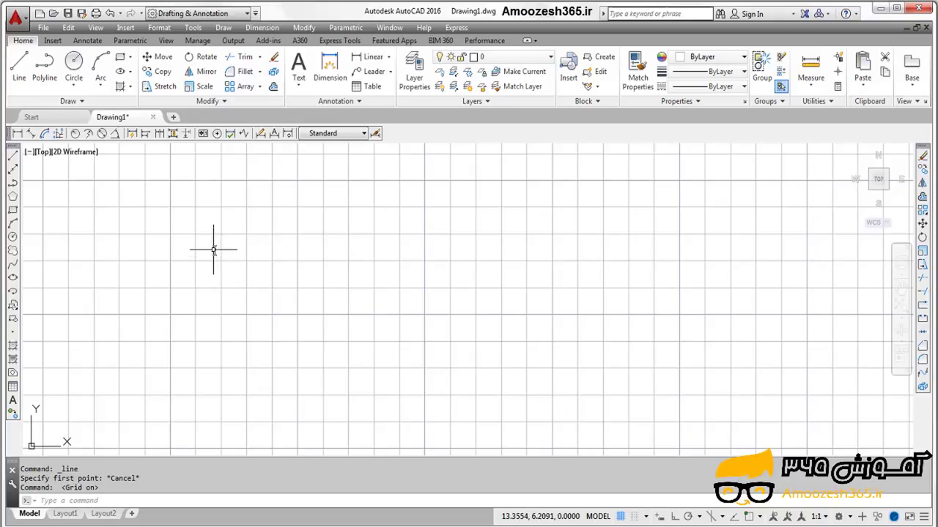
# Step: Pan sideways across the gridded drawing area and back, zoom out to view the UCS origin, and zoom in again
pyautogui.moveTo(213, 249); pyautogui.dragTo(213, 251, button='middle')
pyautogui.moveTo(213, 250); pyautogui.dragTo(602, 228, button='middle')
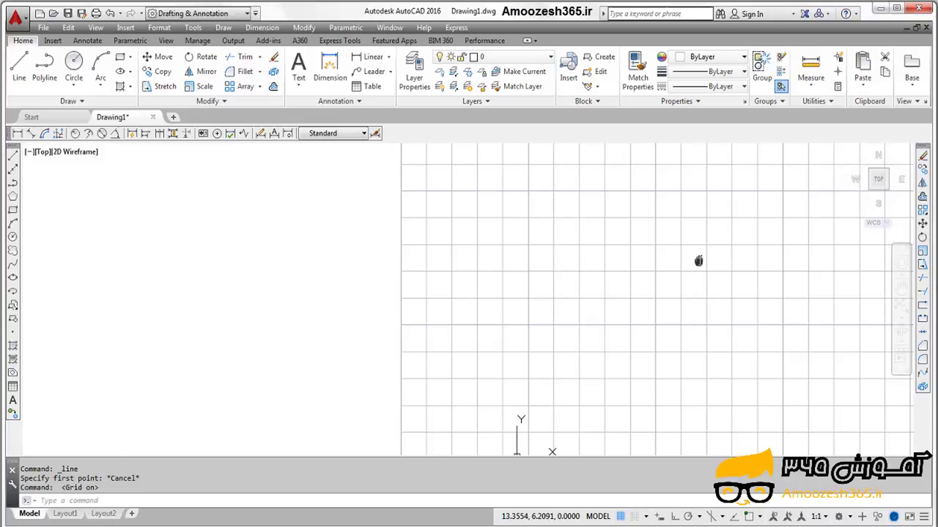
pyautogui.moveTo(690, 260); pyautogui.dragTo(364, 277, button='middle')
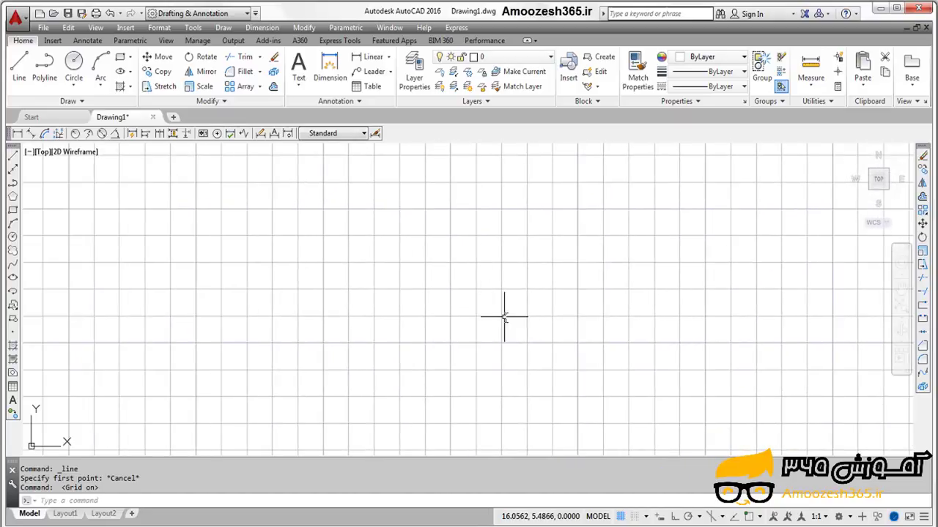
pyautogui.scroll(-2, 504, 311)
pyautogui.scroll(-3, 504, 309)
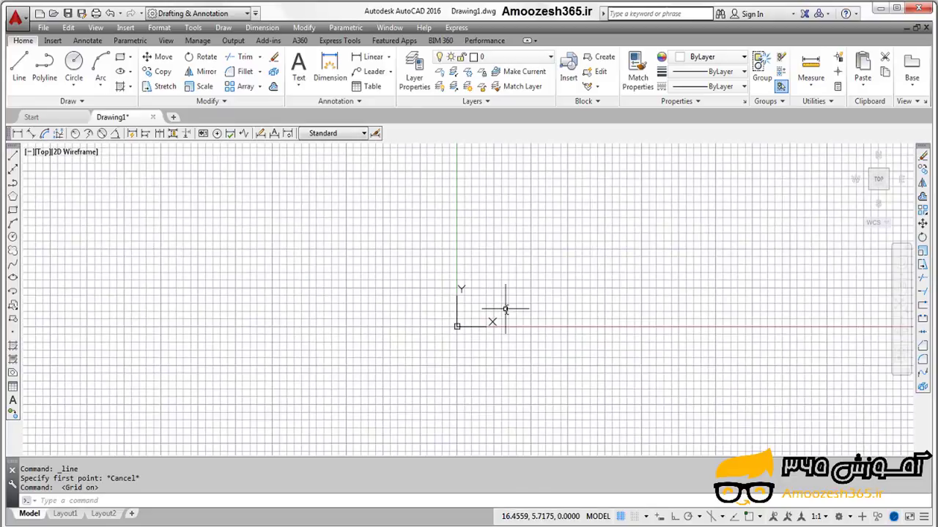
pyautogui.scroll(5, 504, 310)
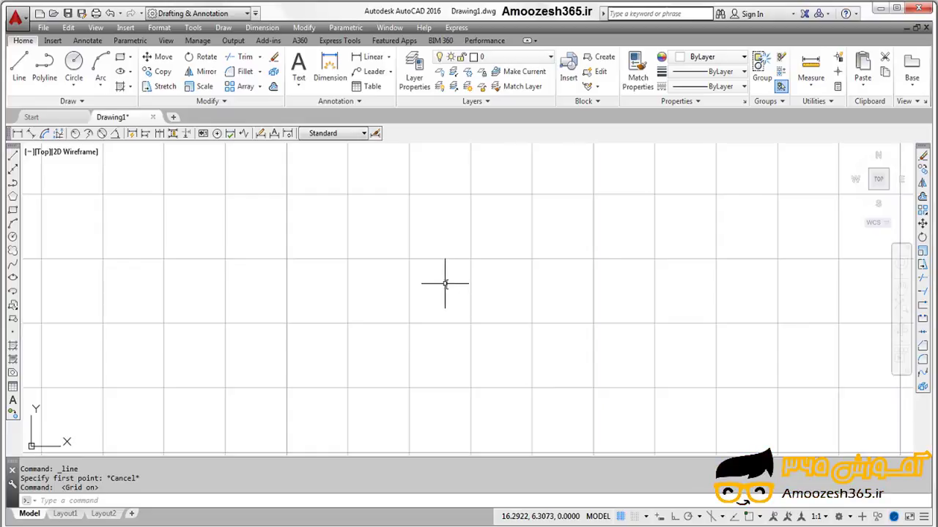
pyautogui.moveTo(398, 241); pyautogui.dragTo(483, 322)
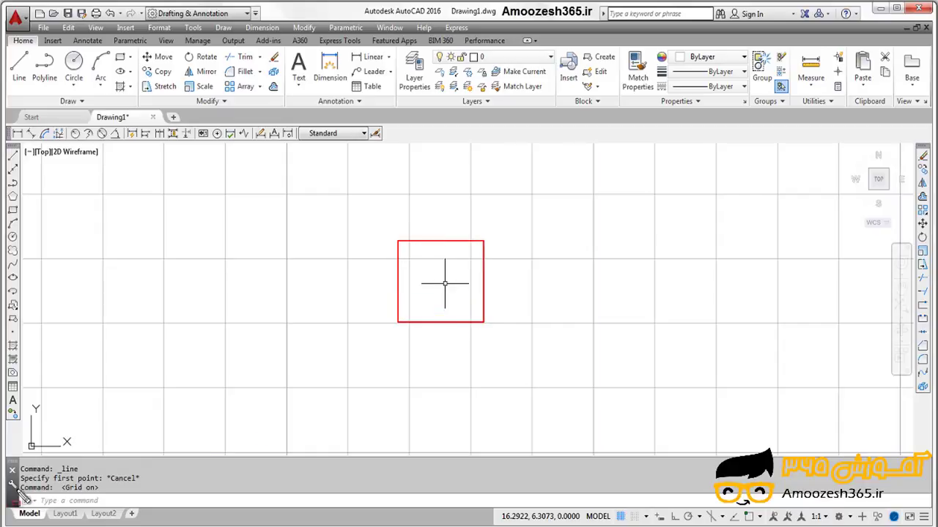
pyautogui.moveTo(16, 490); pyautogui.dragTo(117, 518)
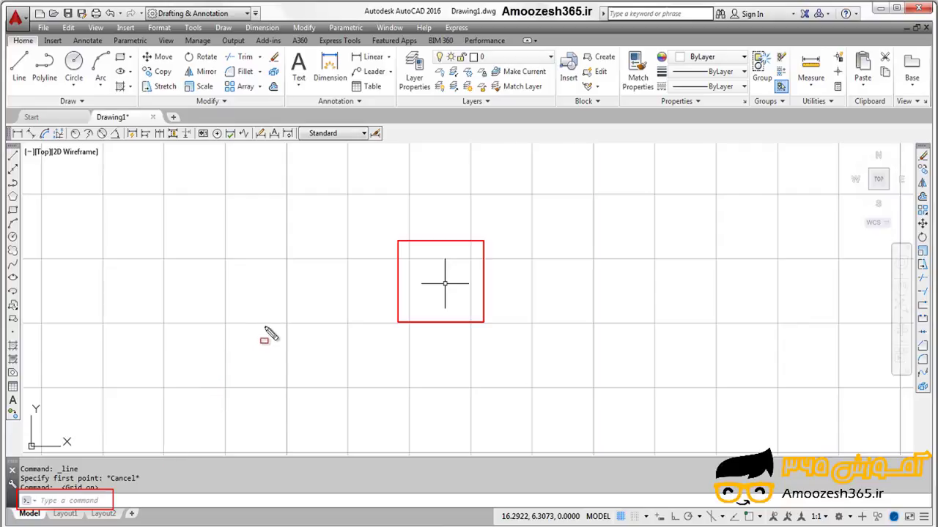
pyautogui.press('Escape')
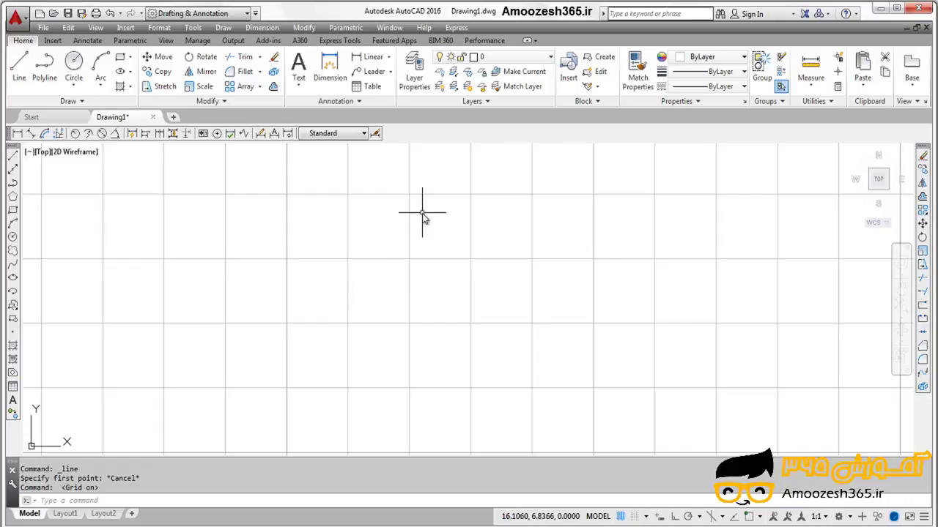
# Step: Examine the drawing area's shortcut menu with no command active, including Repeat Line, Recent Input, Pan, Zoom and Options, and close it
pyautogui.rightClick(425, 165)
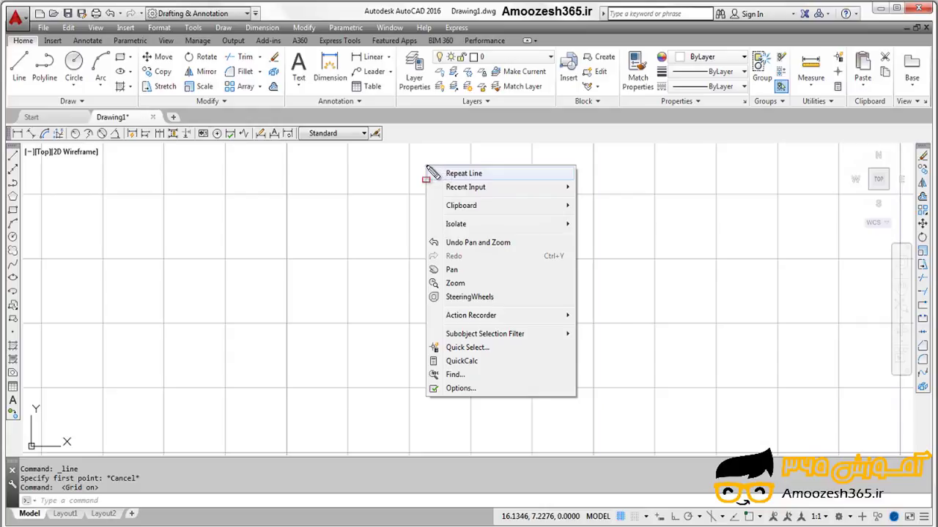
pyautogui.moveTo(427, 166); pyautogui.dragTo(576, 181)
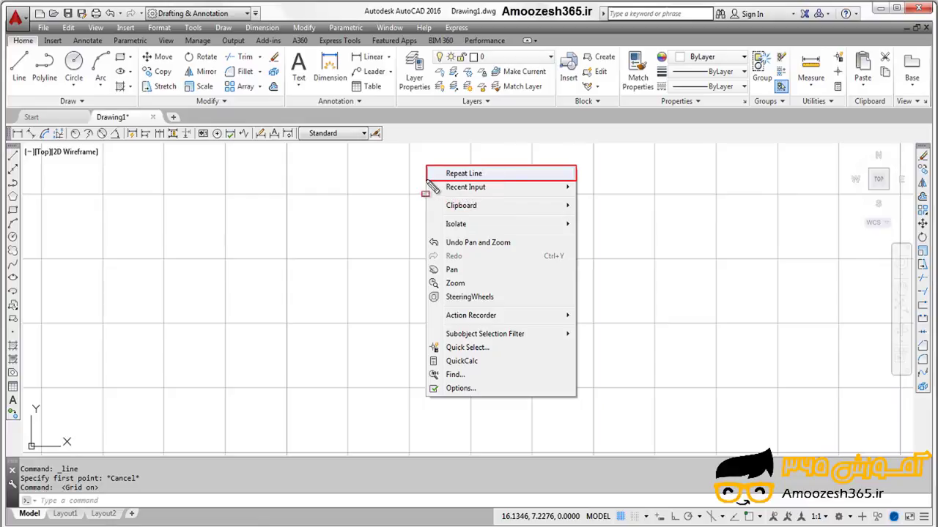
pyautogui.moveTo(426, 180)
pyautogui.mouseDown()
pyautogui.moveTo(515, 200)
pyautogui.moveTo(576, 196)
pyautogui.mouseUp()
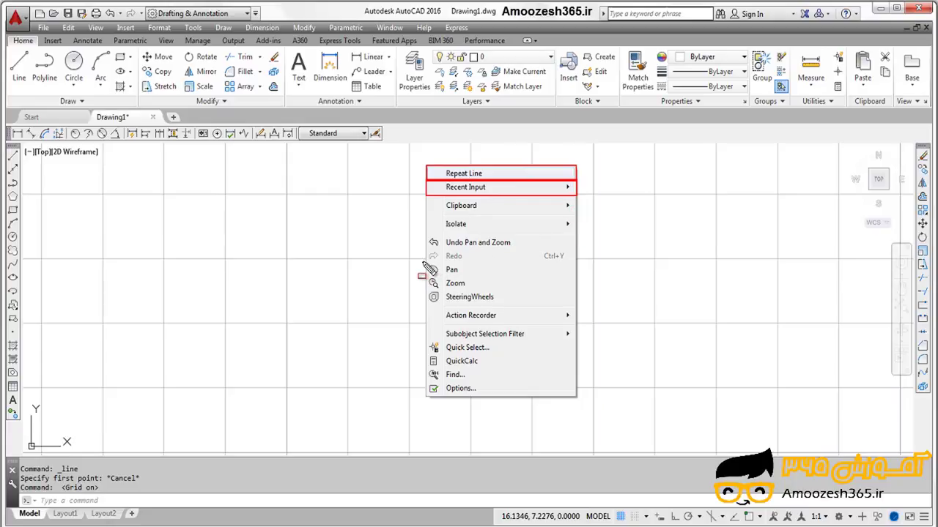
pyautogui.moveTo(423, 263)
pyautogui.mouseDown()
pyautogui.moveTo(462, 275)
pyautogui.moveTo(576, 272)
pyautogui.mouseUp()
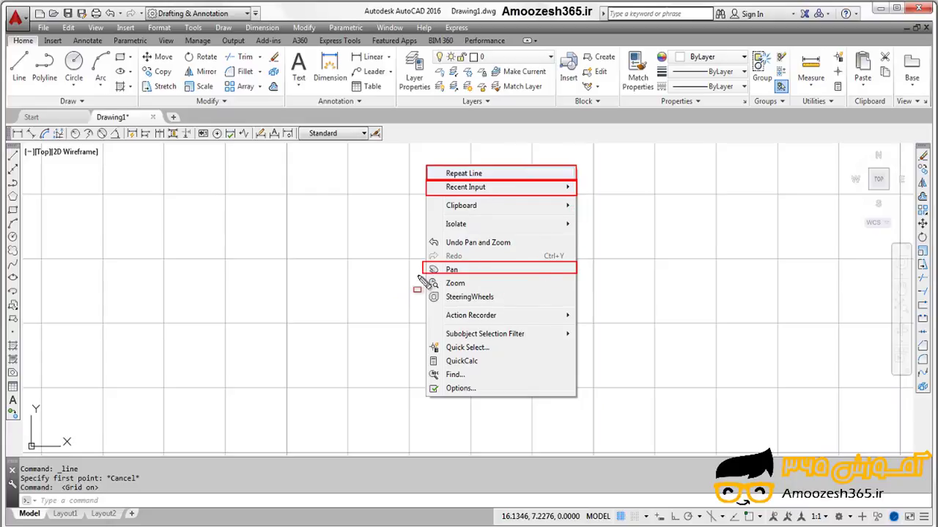
pyautogui.moveTo(424, 276)
pyautogui.mouseDown()
pyautogui.moveTo(476, 293)
pyautogui.moveTo(576, 288)
pyautogui.mouseUp()
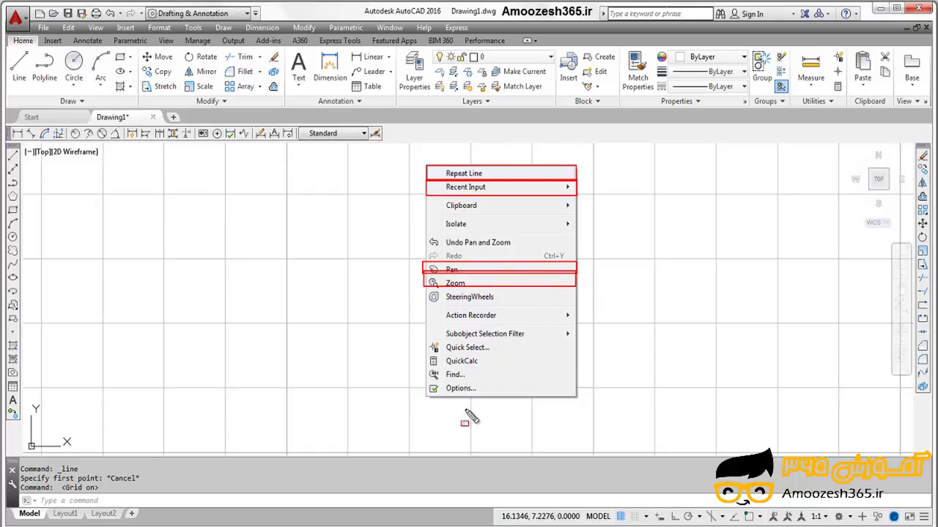
pyautogui.moveTo(426, 380); pyautogui.dragTo(577, 396)
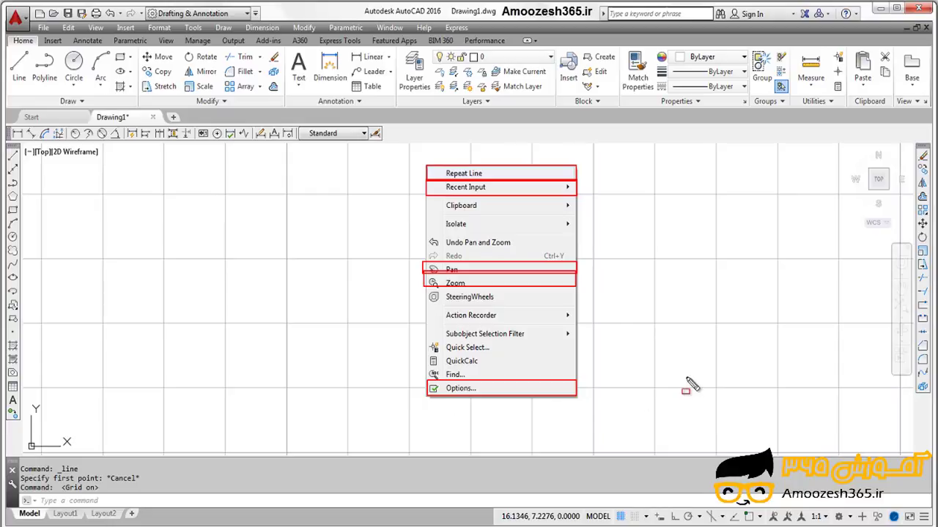
pyautogui.press('Escape')
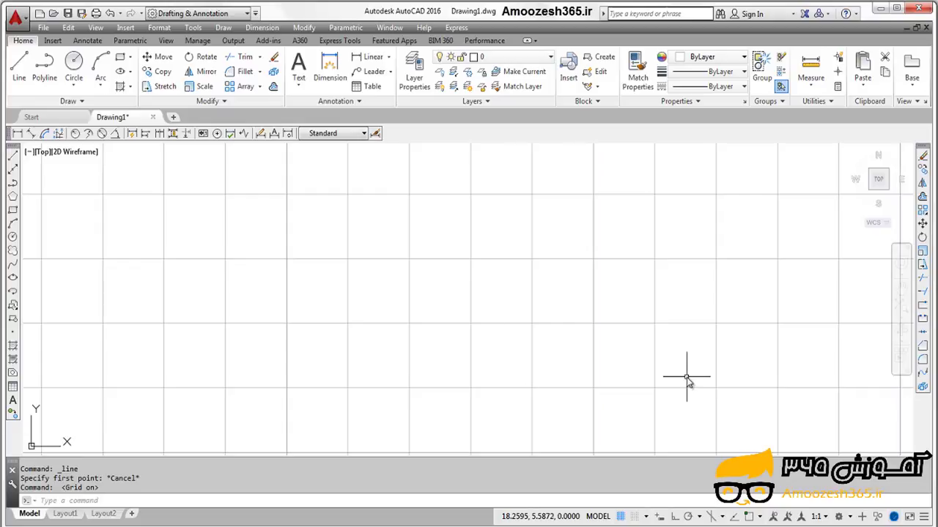
# Step: Start a line in the drawing area and examine the shortcut menu offered during the command, including its Undo option, before closing the menu
pyautogui.click(14, 157)
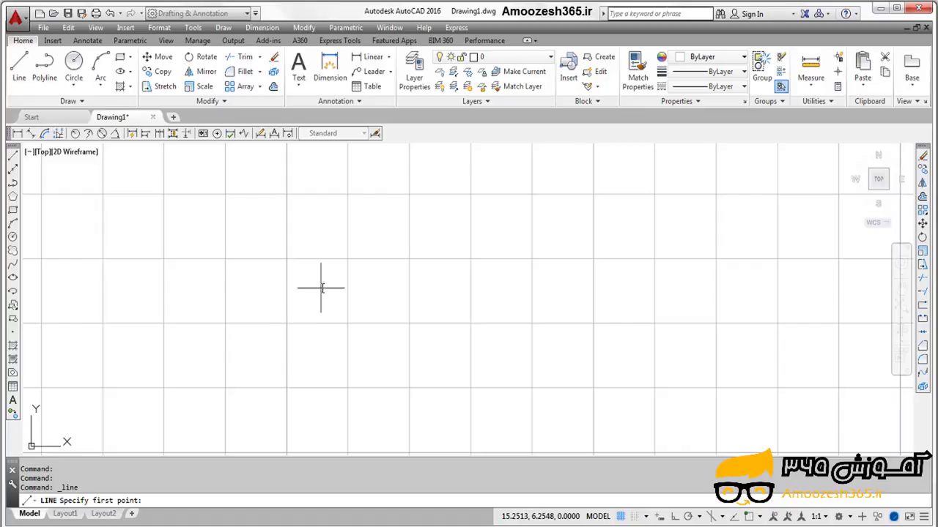
pyautogui.click(308, 374)
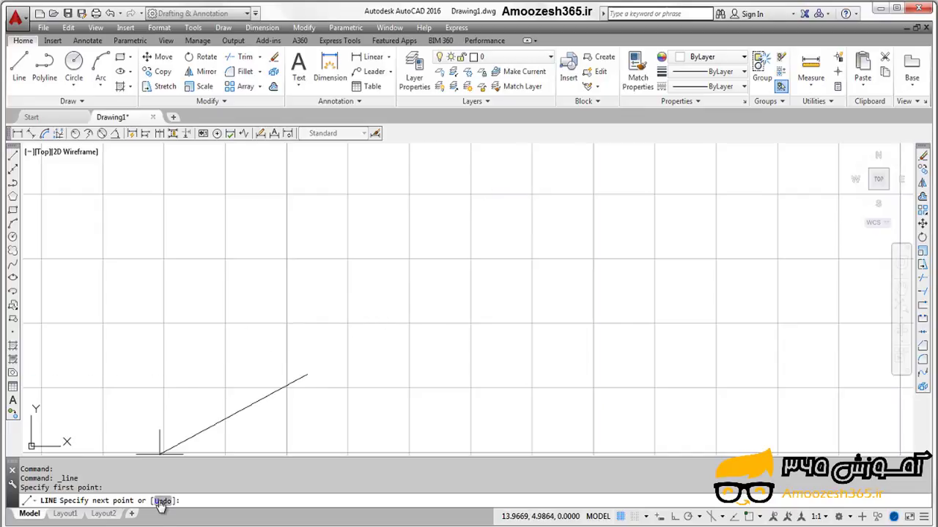
pyautogui.rightClick(497, 221)
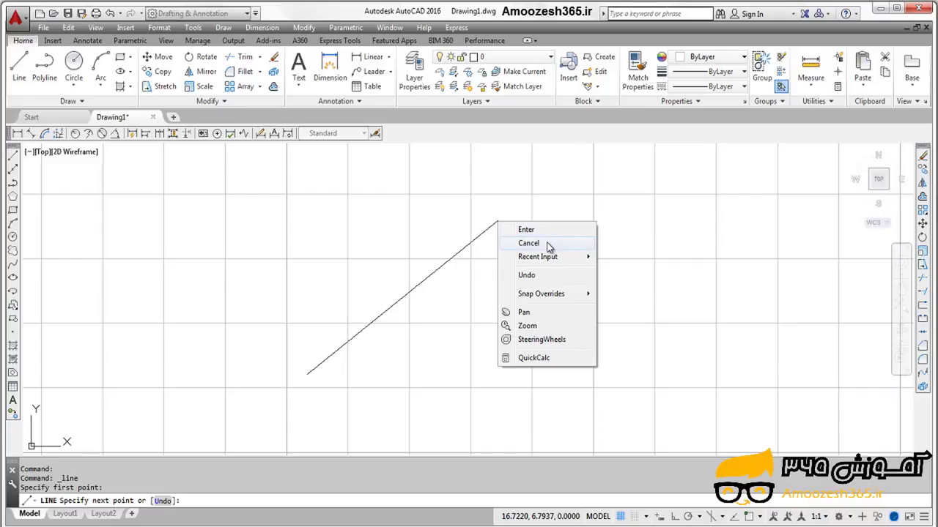
pyautogui.moveTo(550, 261)
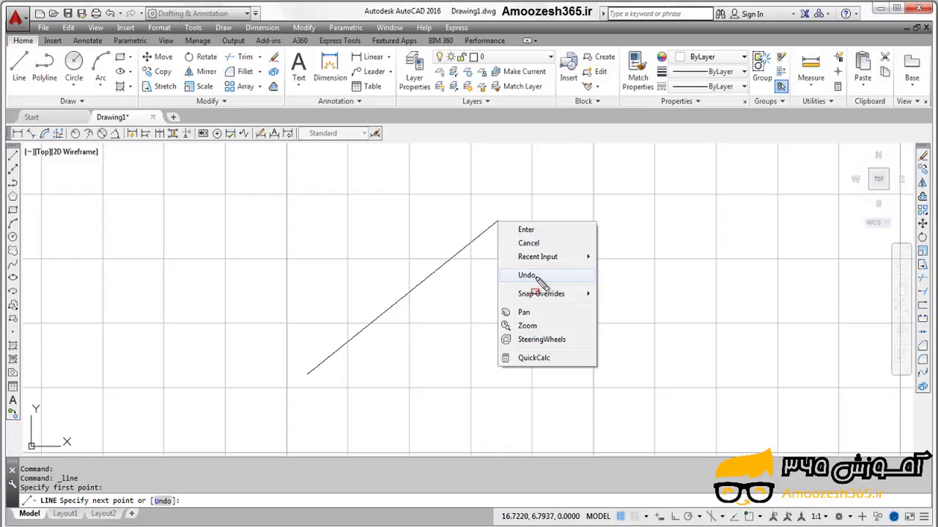
pyautogui.moveTo(485, 262); pyautogui.dragTo(619, 287)
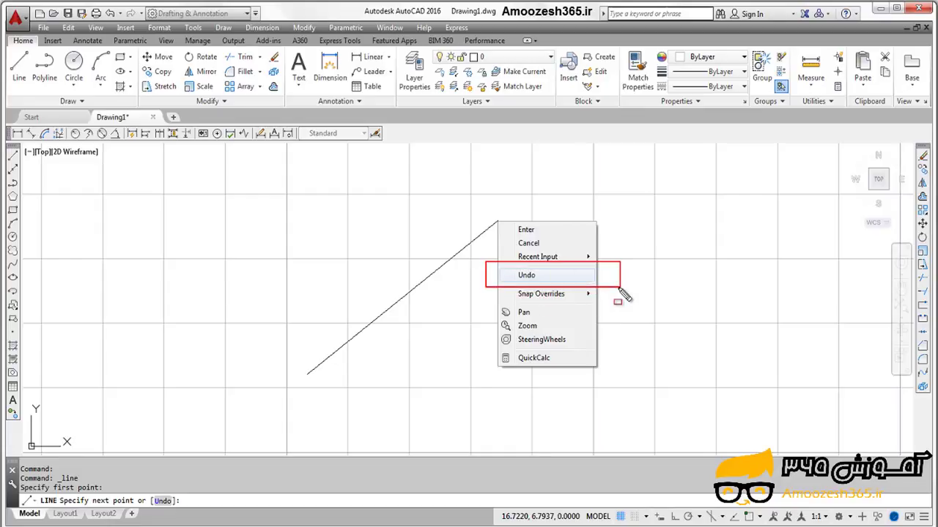
pyautogui.moveTo(145, 489); pyautogui.dragTo(191, 510)
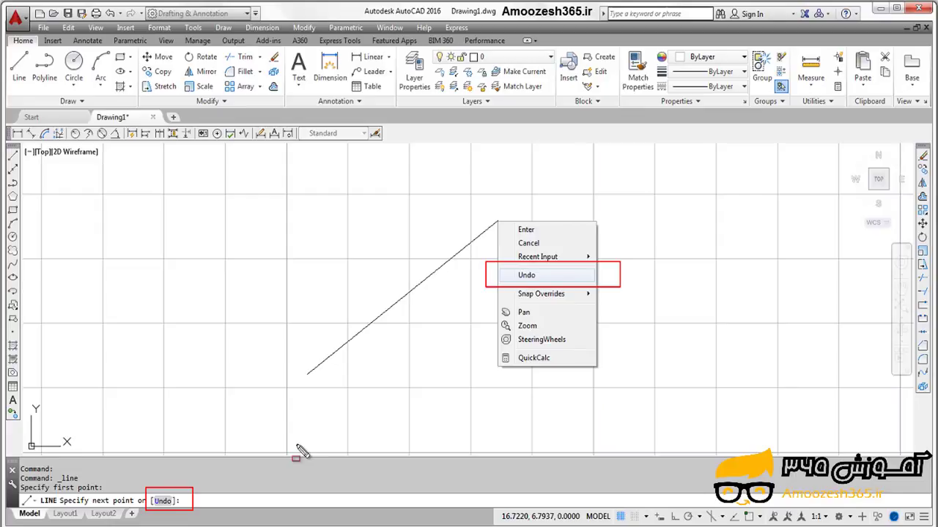
pyautogui.moveTo(483, 206)
pyautogui.mouseDown()
pyautogui.moveTo(541, 314)
pyautogui.moveTo(607, 377)
pyautogui.mouseUp()
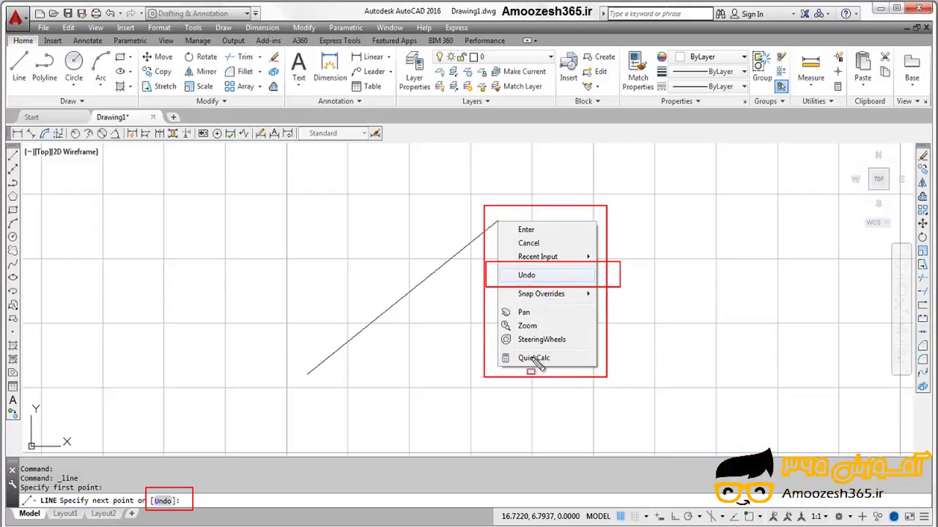
pyautogui.press('Escape')
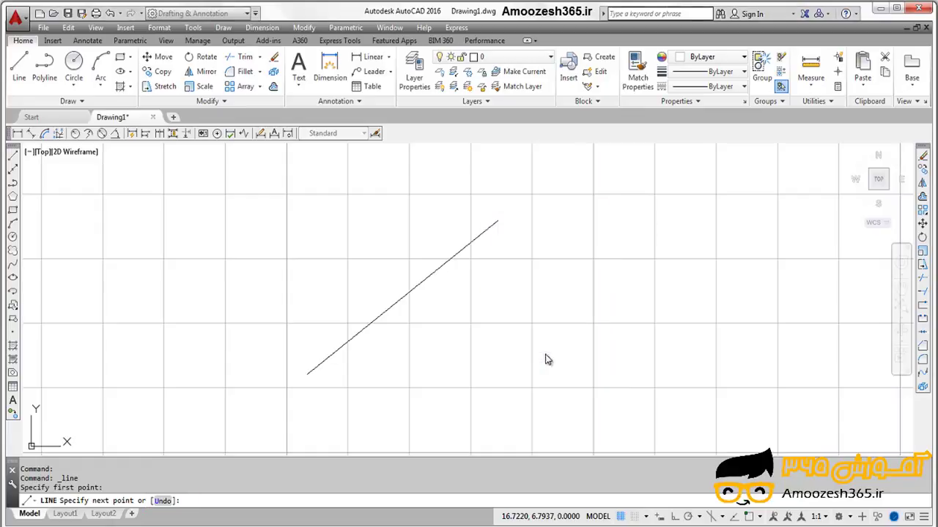
# Step: Calculate 10+10 in QuickCalc from within the Line command, apply the result as the next-point input, and leave the command
pyautogui.rightClick(441, 227)
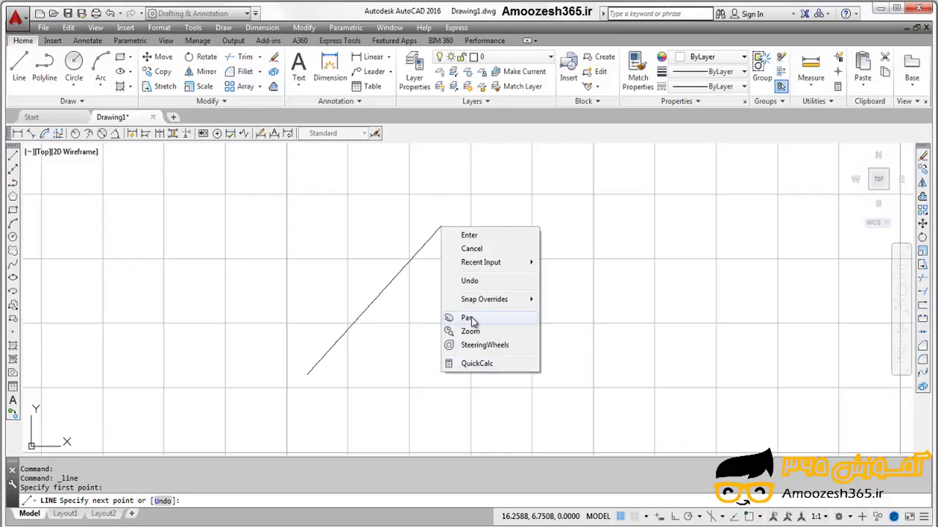
pyautogui.click(477, 364)
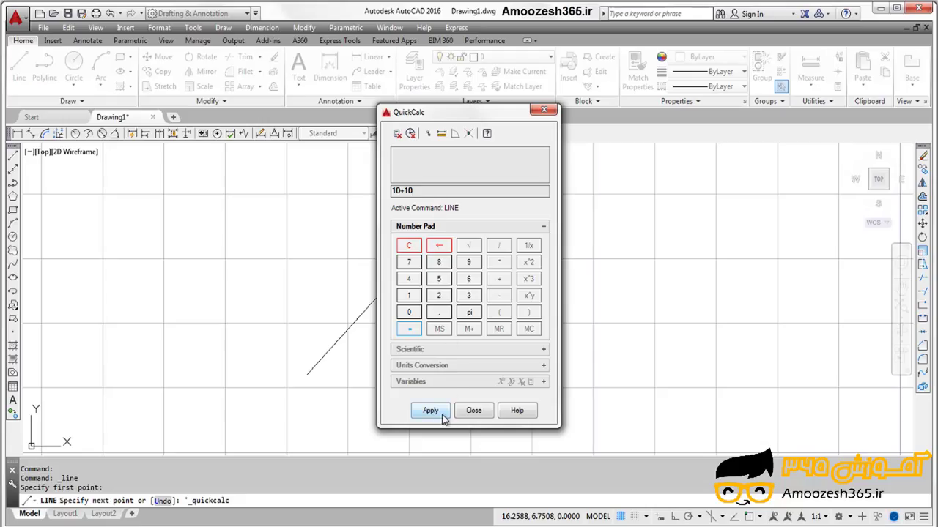
pyautogui.click(432, 411)
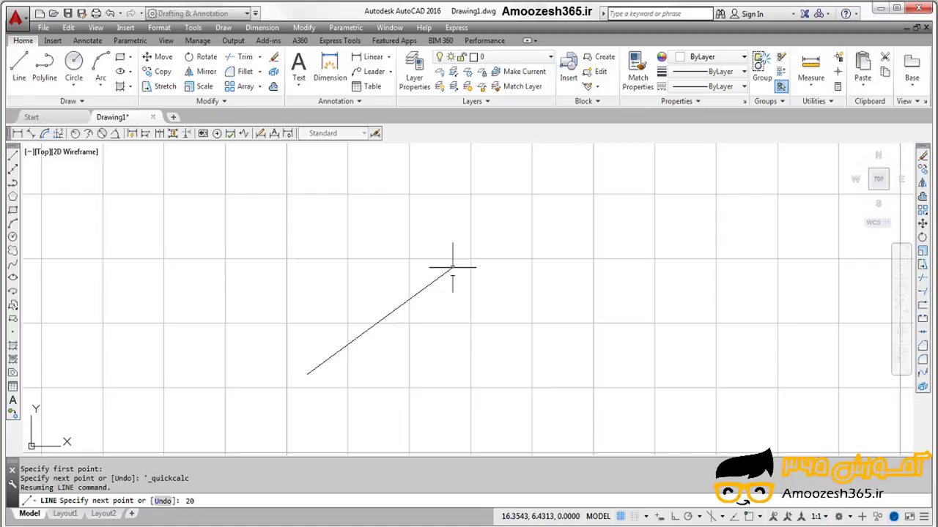
pyautogui.press('Escape')
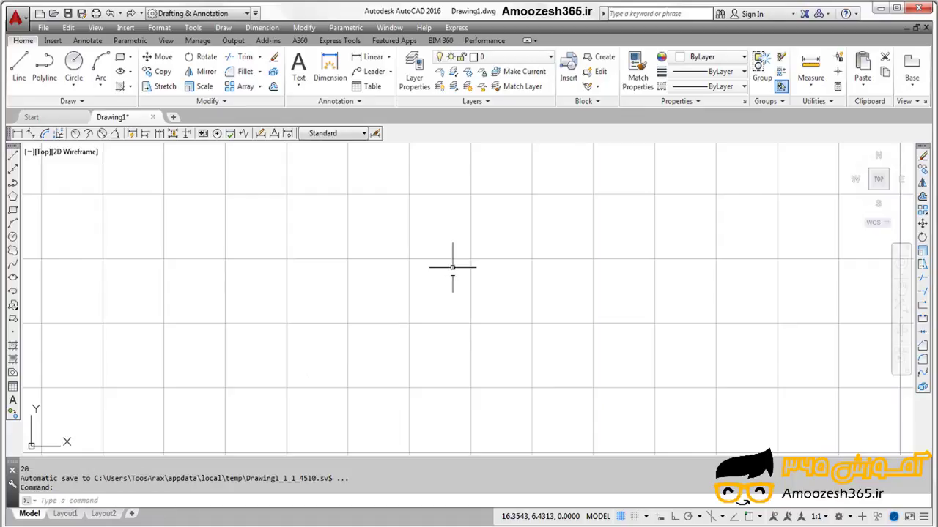